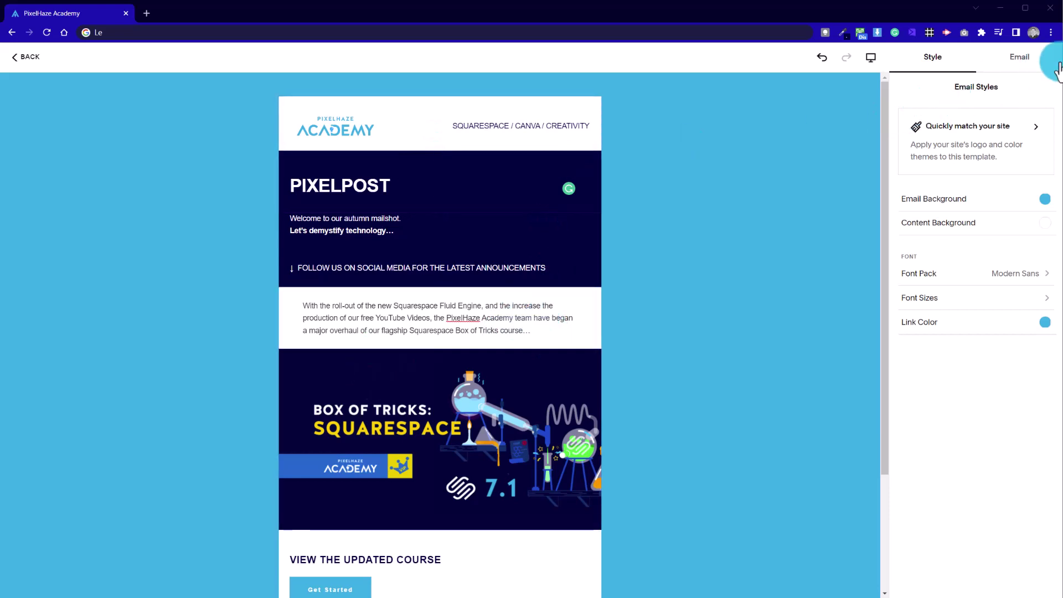
Step: Look over the email settings and style panel, then select SQUARESPACE in the header
{"action": "left_click", "coordinate": [1018, 56]}
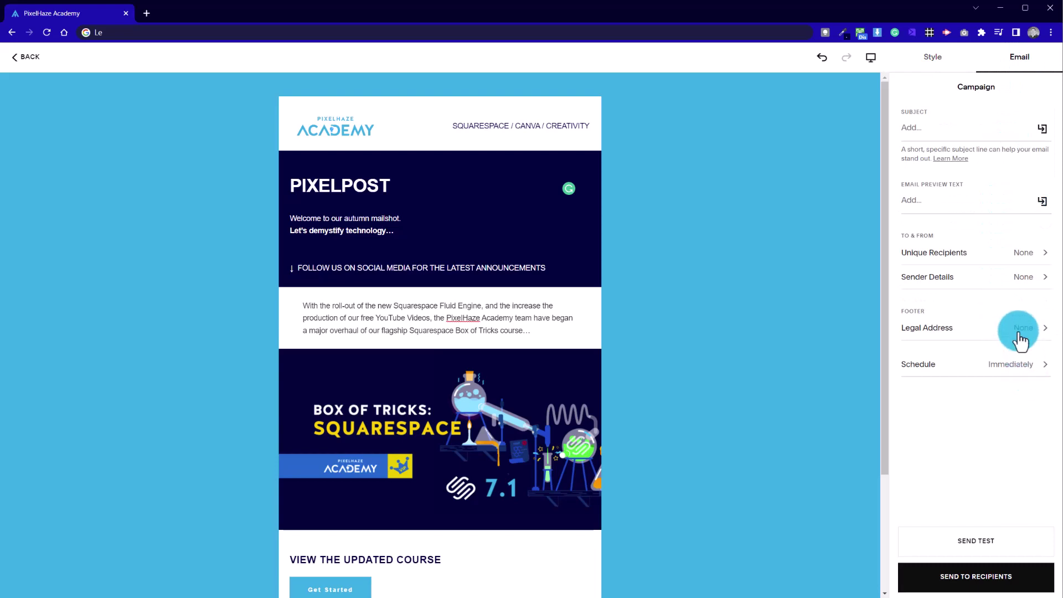
{"action": "left_click", "coordinate": [947, 63]}
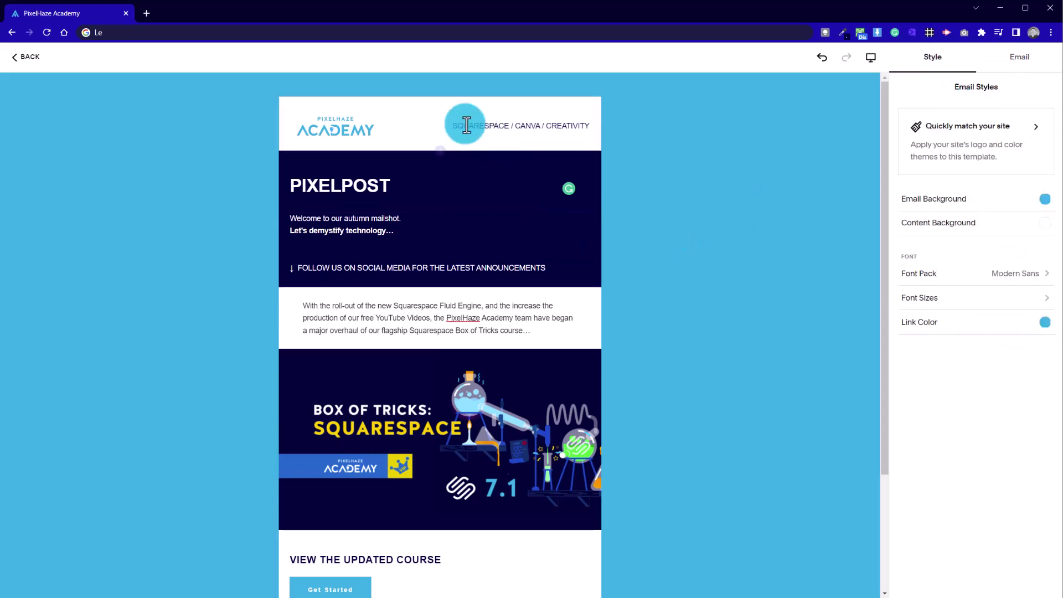
{"action": "left_click", "coordinate": [447, 106]}
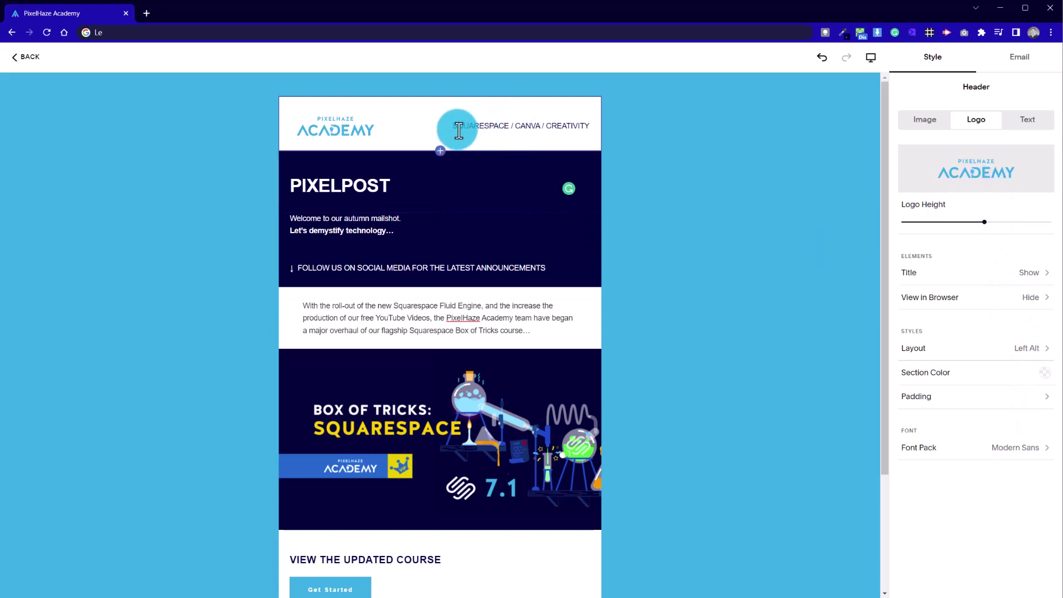
{"action": "left_click_drag", "start_coordinate": [456, 129], "coordinate": [508, 129]}
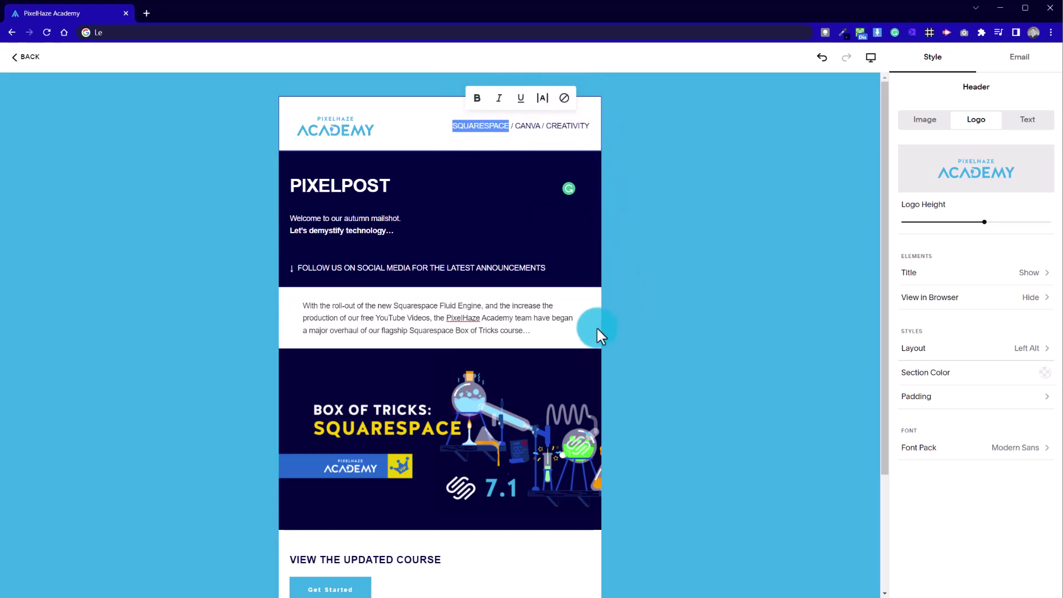
Step: Select the body text block below the follow-us banner and bring up the Add a section chooser
{"action": "left_click", "coordinate": [616, 303]}
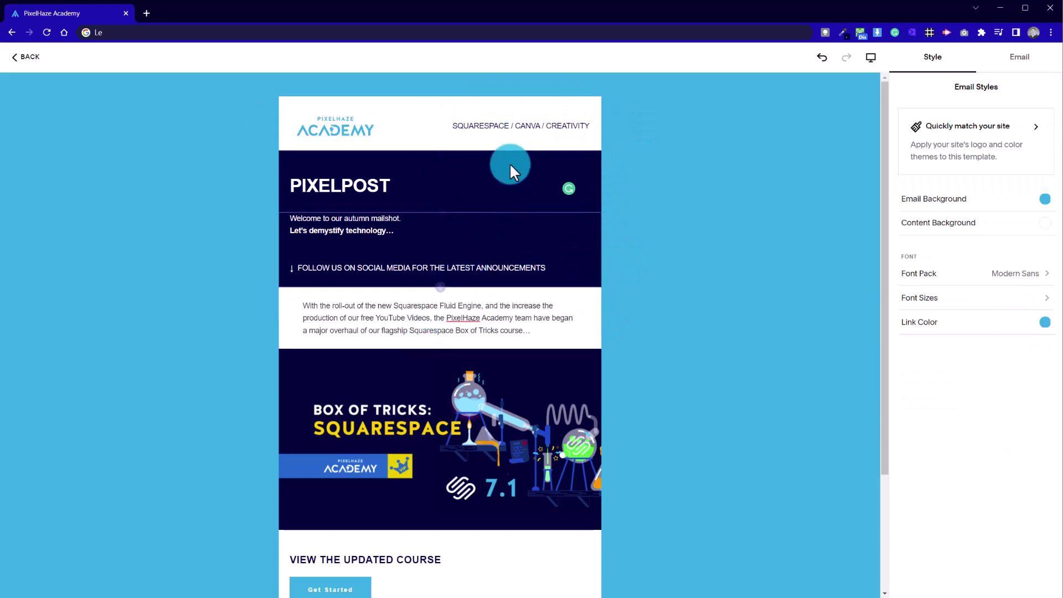
{"action": "left_click", "coordinate": [524, 334]}
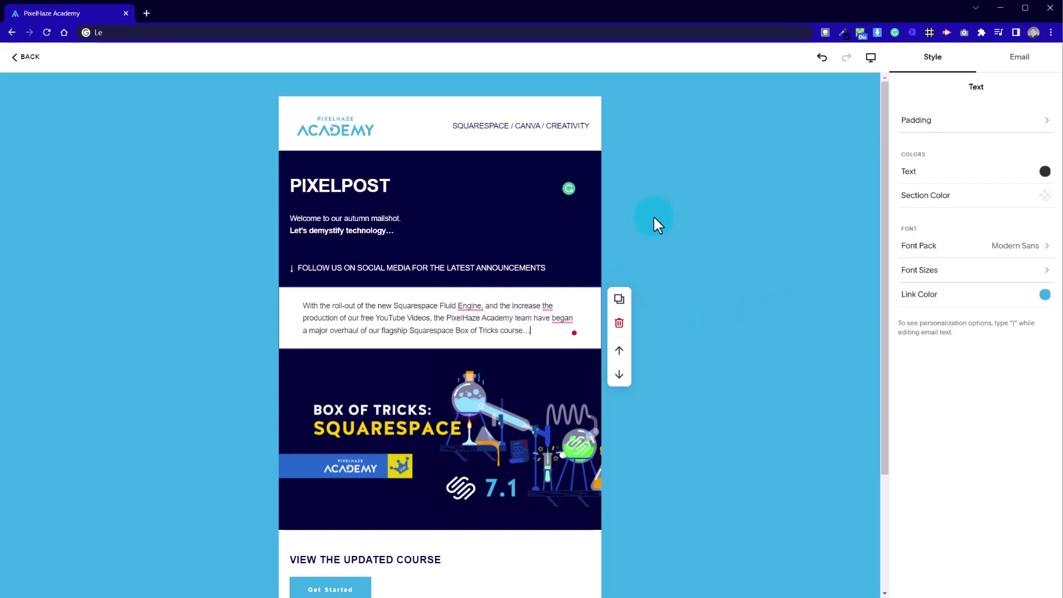
{"action": "left_click", "coordinate": [440, 288]}
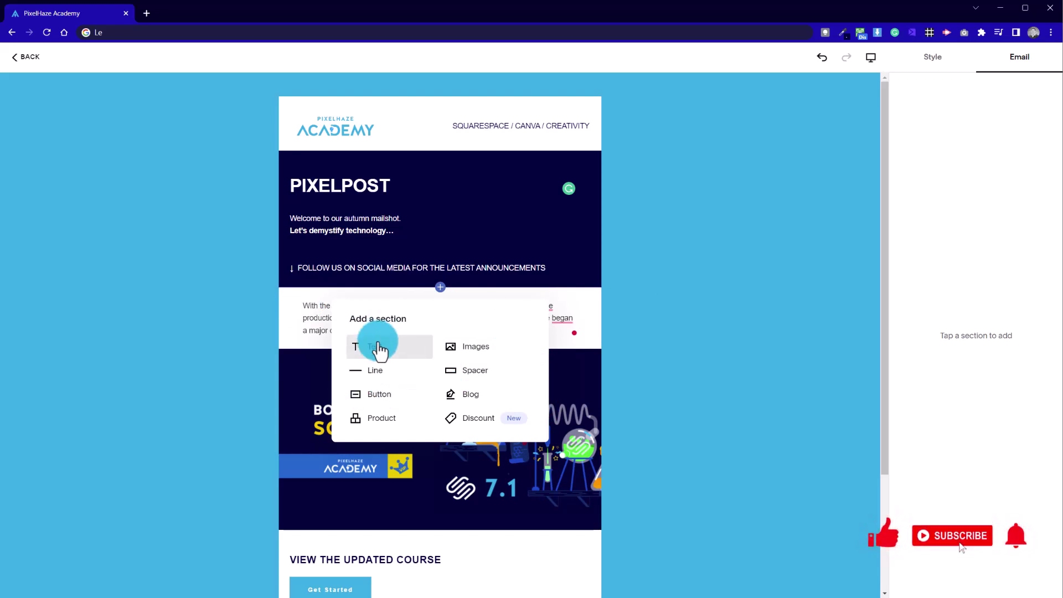
Step: Insert an Images section below the banner and switch its layout from Banner to Grid
{"action": "left_click", "coordinate": [472, 353]}
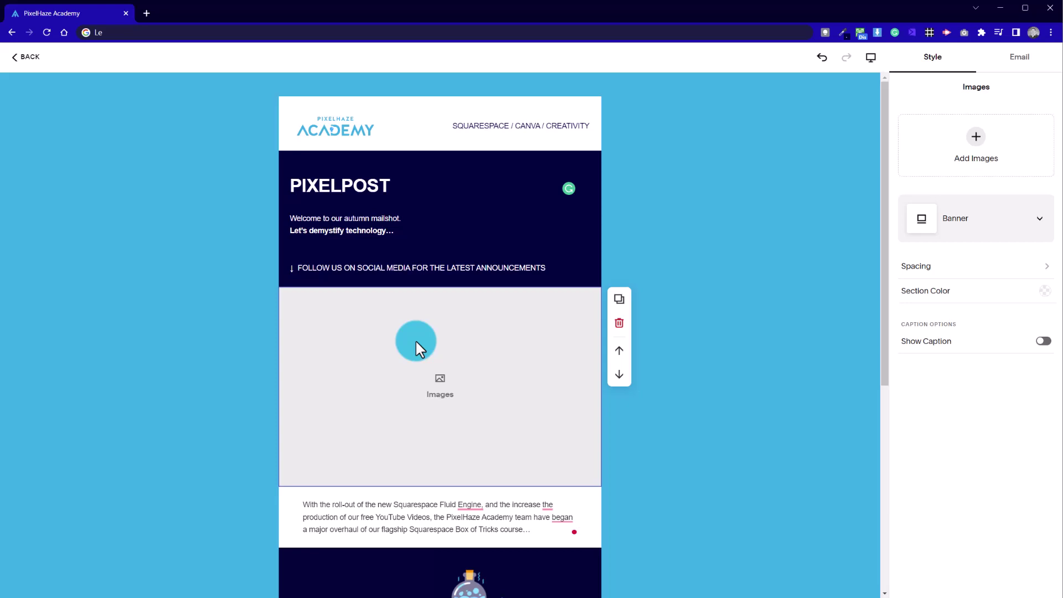
{"action": "left_click", "coordinate": [983, 232]}
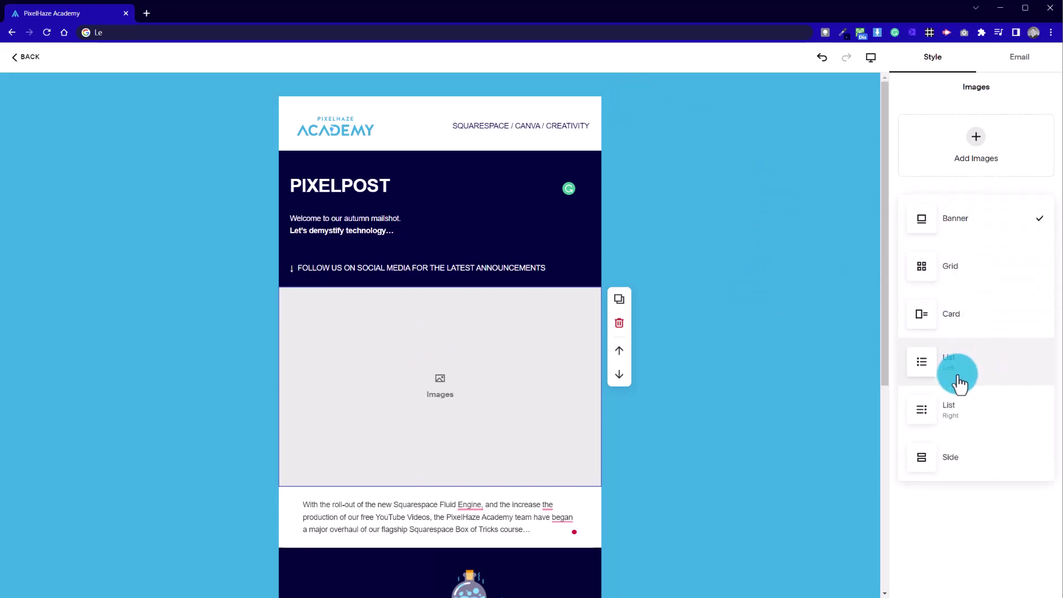
{"action": "left_click", "coordinate": [991, 283]}
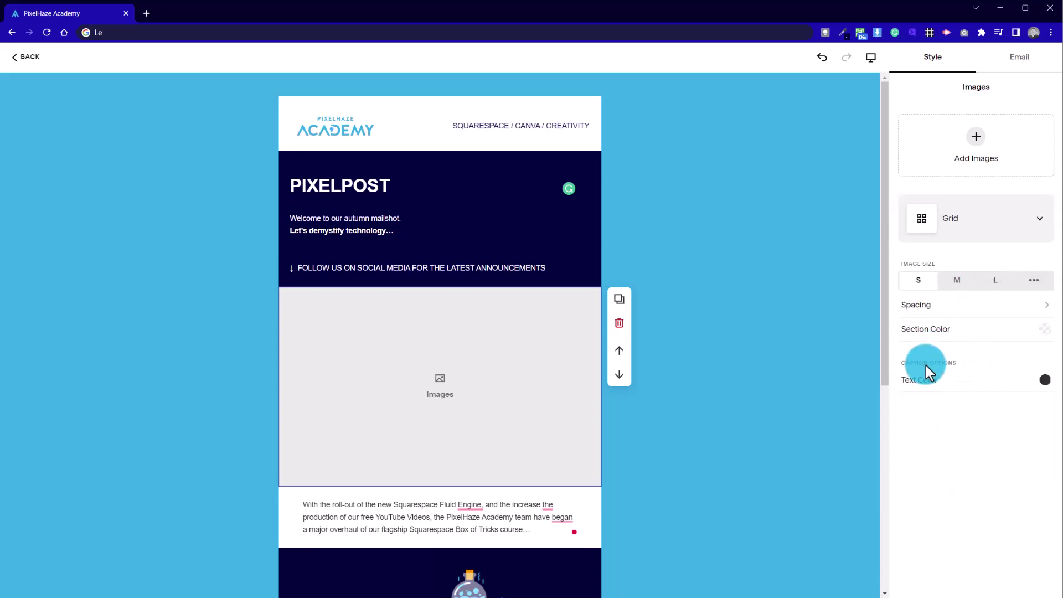
Step: Add the YouTube, Instagram, Twitter and Messenger/Facebook icon images from the media library
{"action": "left_click", "coordinate": [976, 138]}
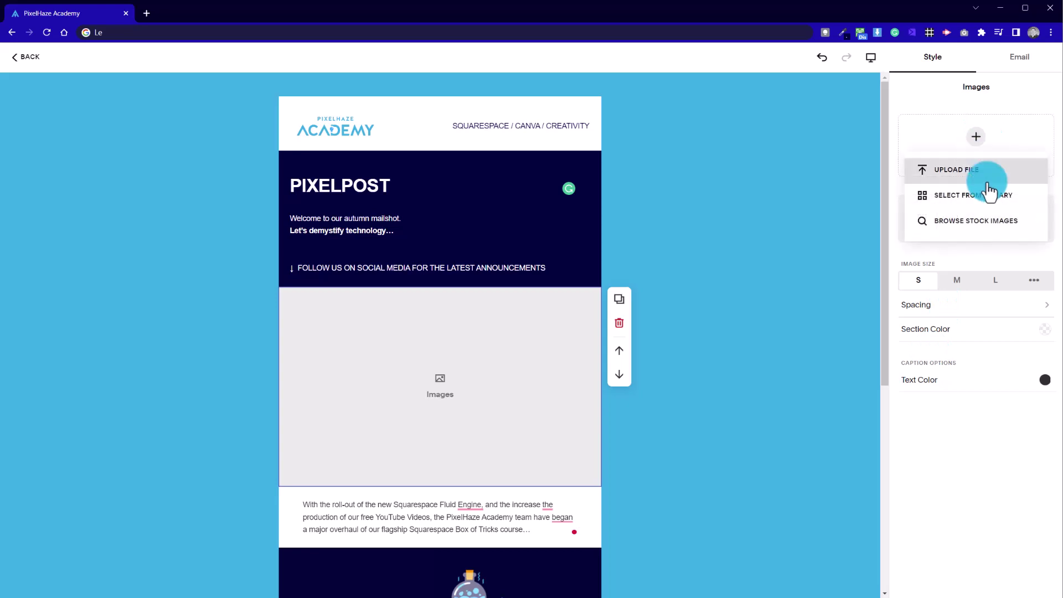
{"action": "left_click", "coordinate": [992, 205]}
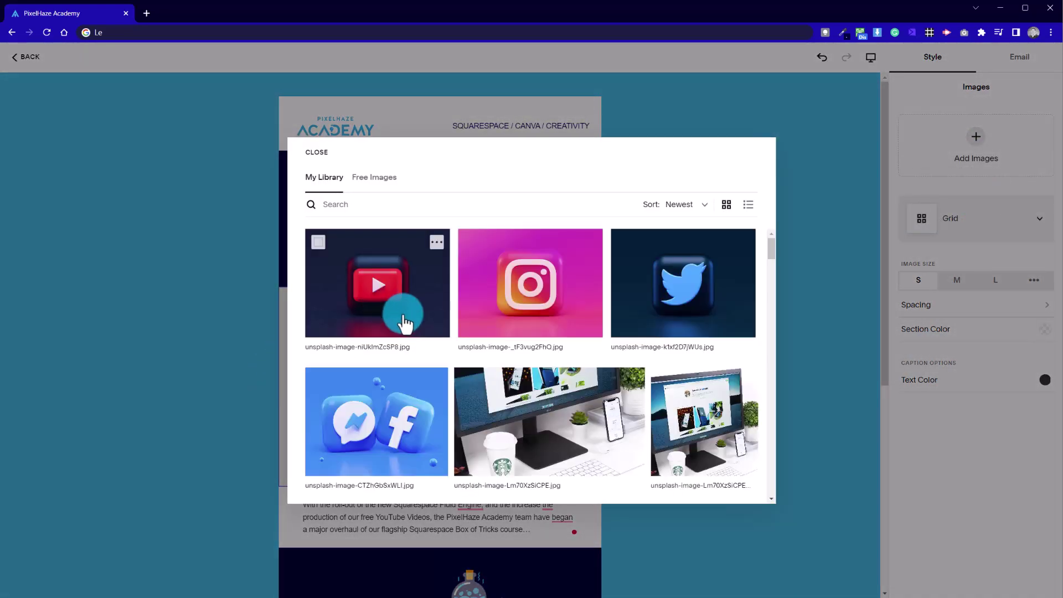
{"action": "left_click", "coordinate": [320, 243]}
{"action": "left_click", "coordinate": [472, 242]}
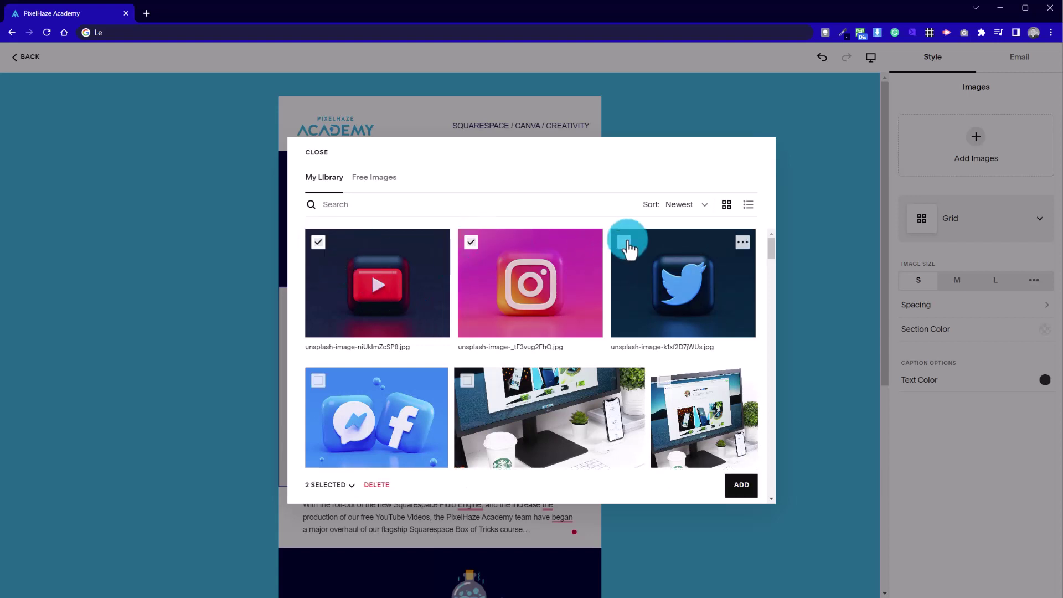
{"action": "left_click", "coordinate": [624, 242]}
{"action": "left_click", "coordinate": [319, 382]}
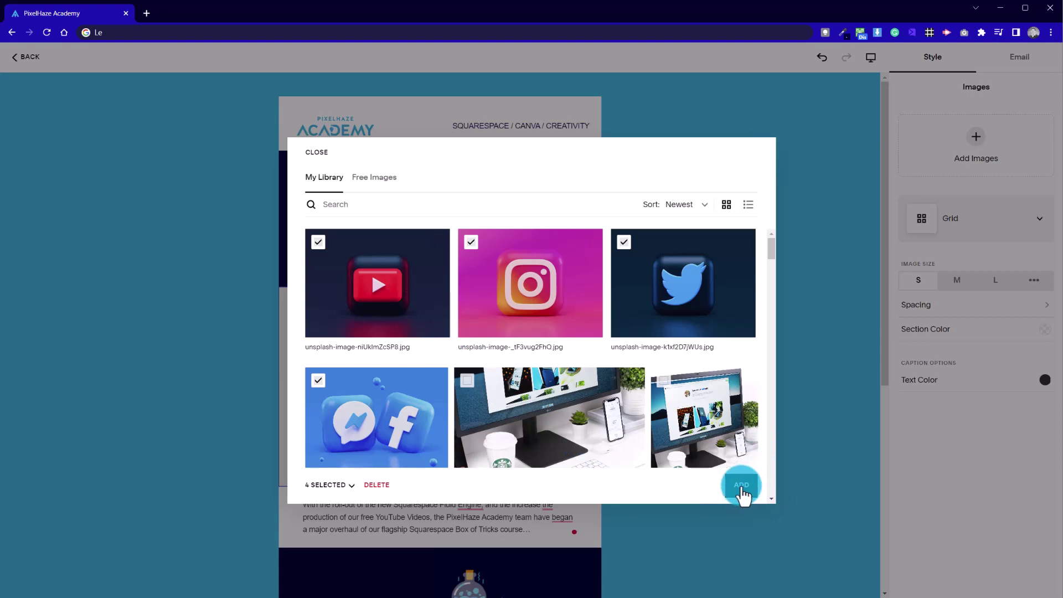
{"action": "left_click", "coordinate": [742, 486]}
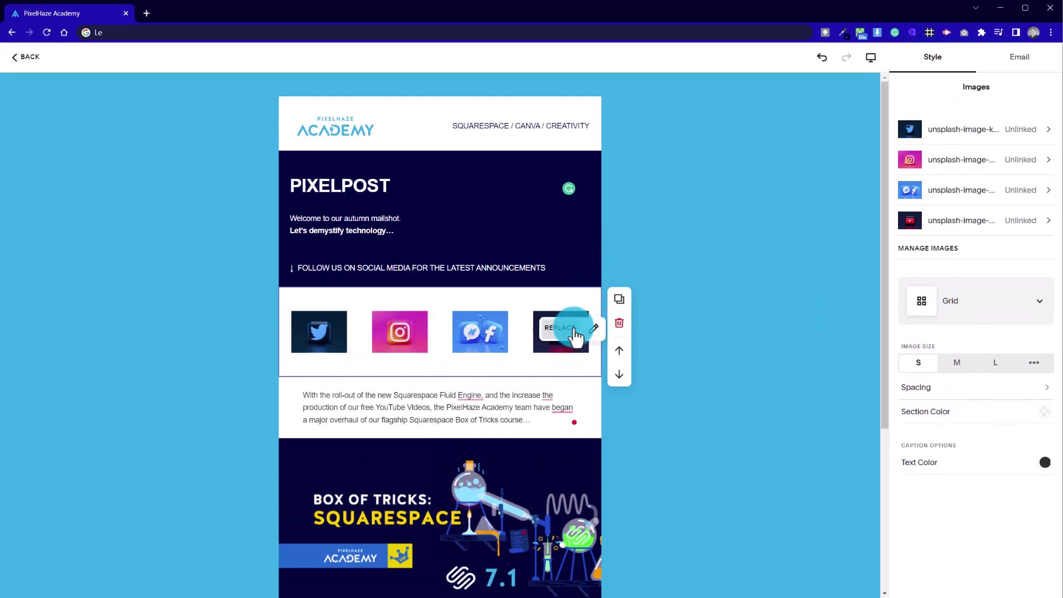
{"action": "mouse_move", "coordinate": [332, 340]}
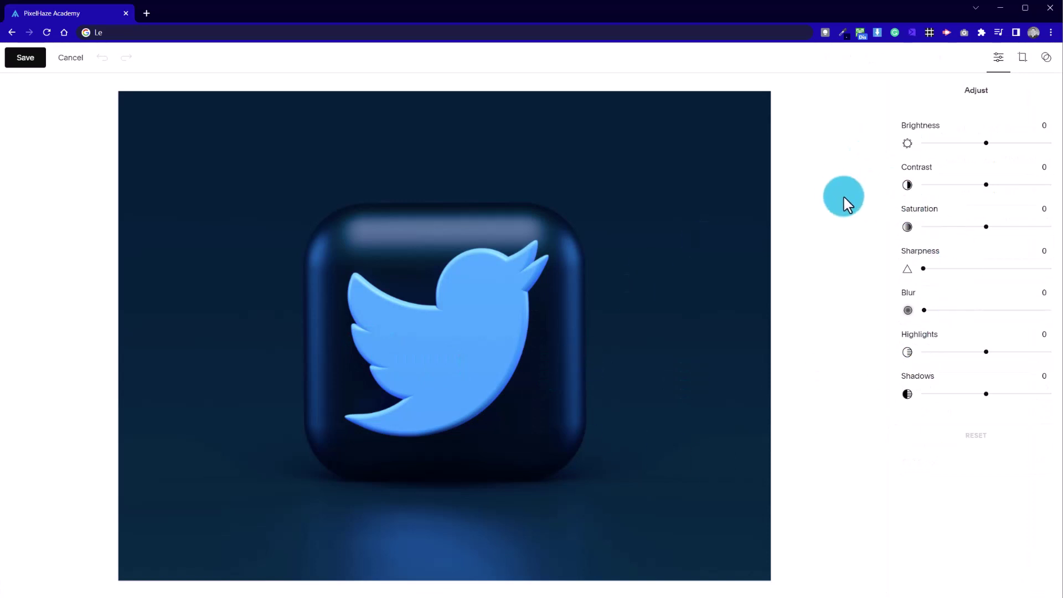
{"action": "left_click", "coordinate": [71, 59]}
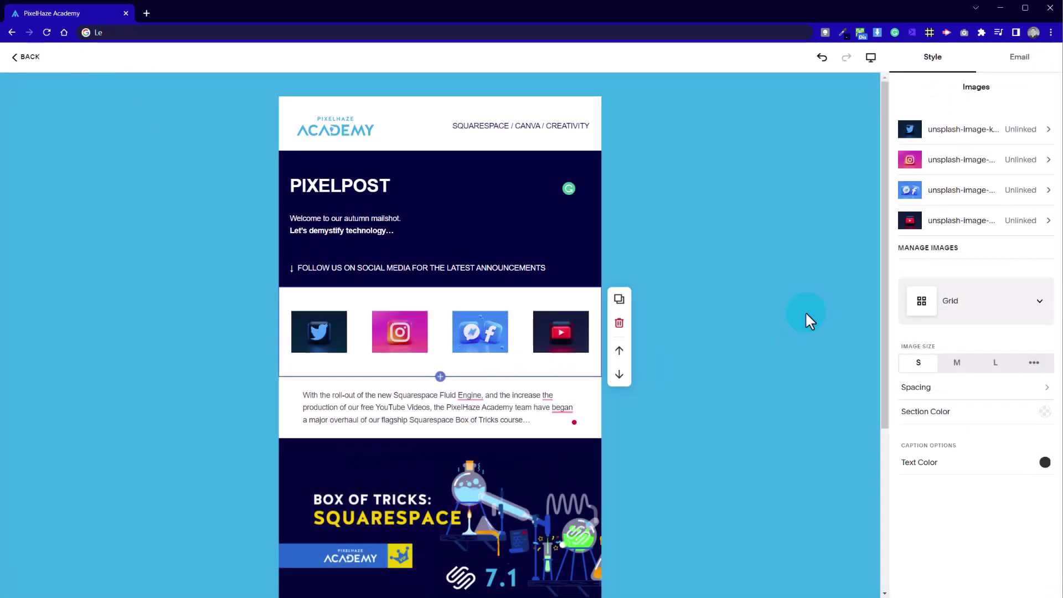
{"action": "left_click", "coordinate": [1041, 131]}
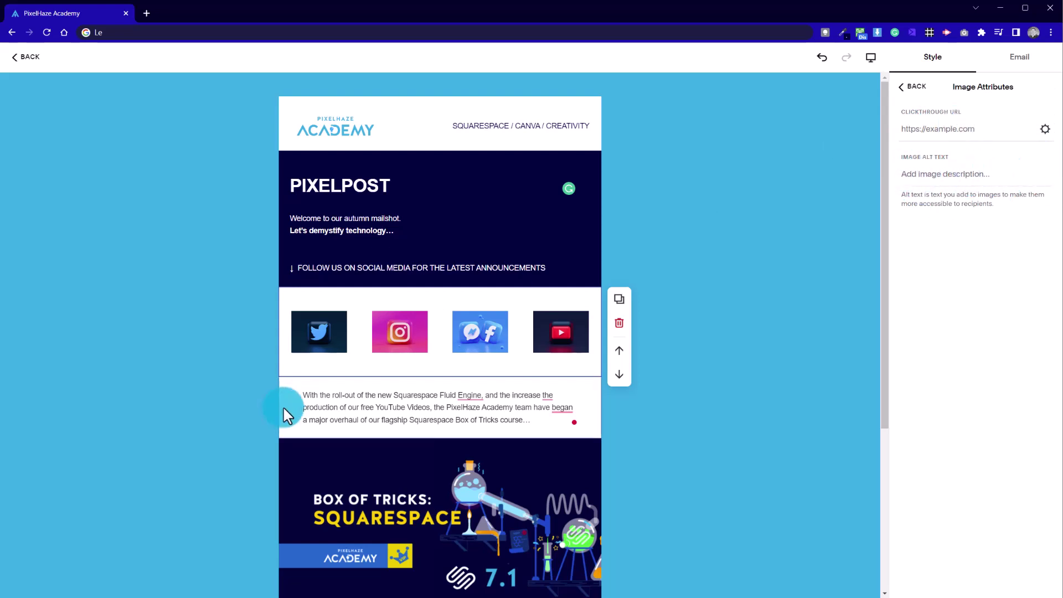
{"action": "left_click", "coordinate": [913, 86]}
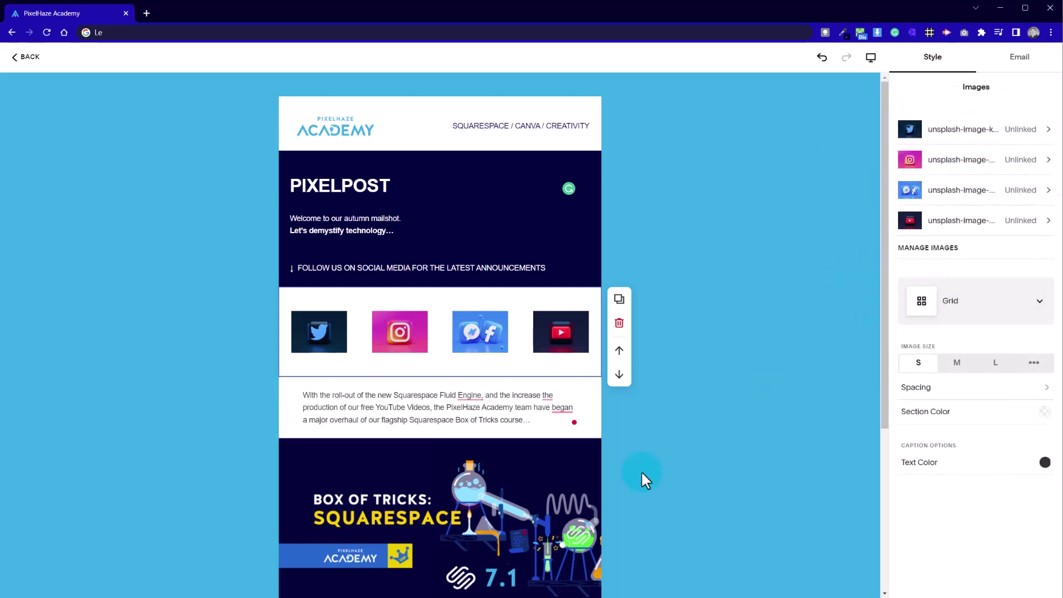
{"action": "mouse_move", "coordinate": [561, 347]}
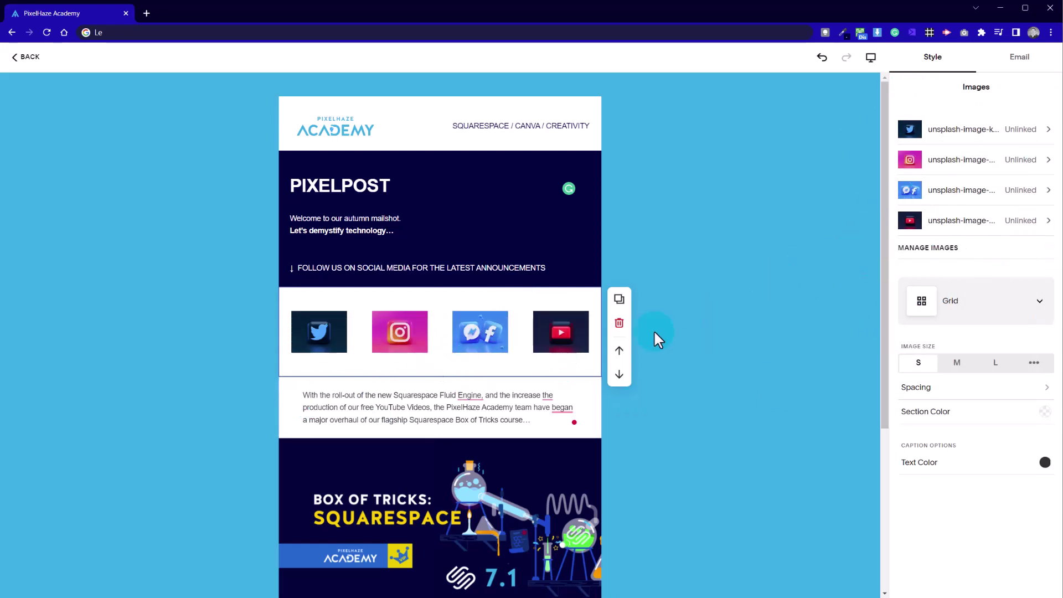
{"action": "mouse_move", "coordinate": [410, 374]}
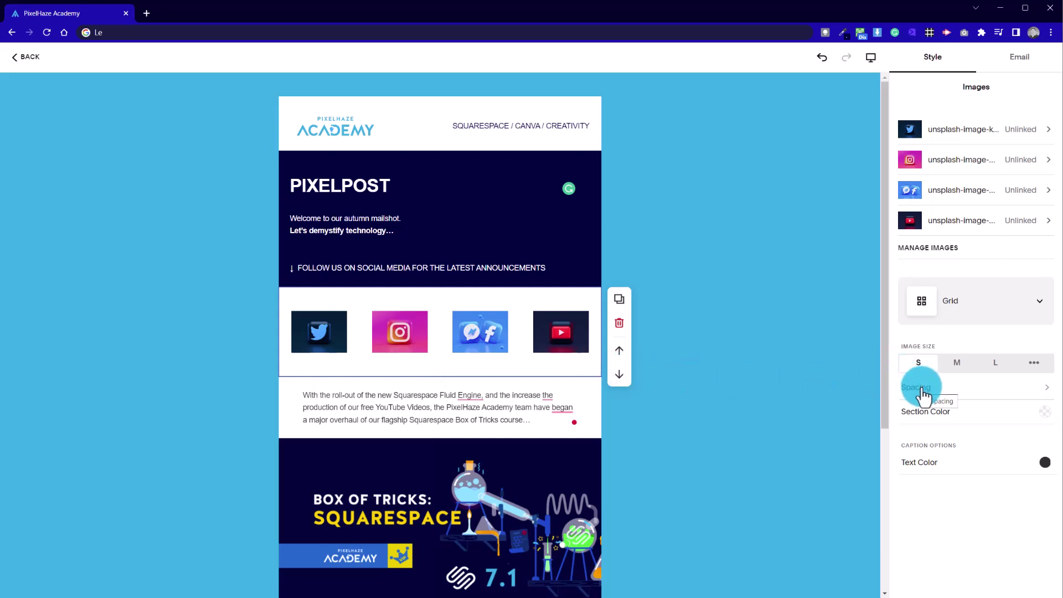
Step: Set the four social icons to Image Size L so they span the email width
{"action": "left_click", "coordinate": [991, 364]}
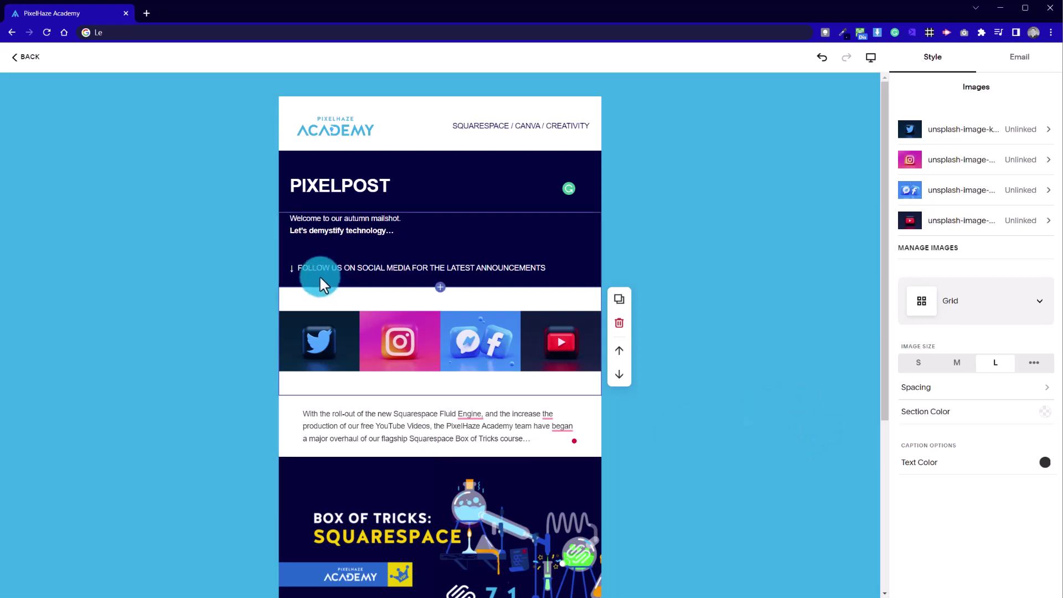
{"action": "left_click_drag", "start_coordinate": [292, 269], "coordinate": [533, 279]}
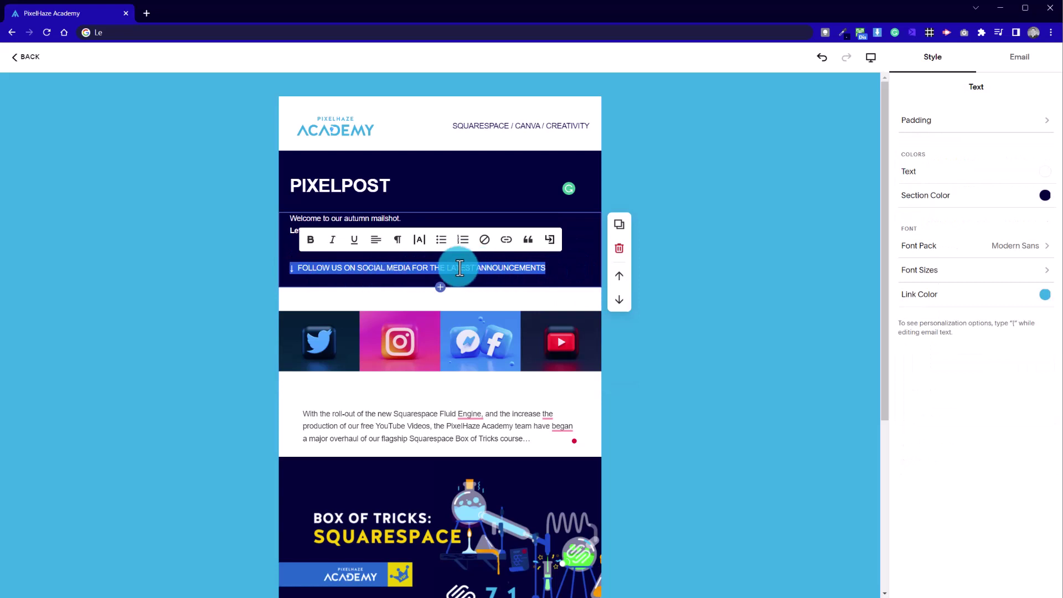
{"action": "mouse_move", "coordinate": [490, 310]}
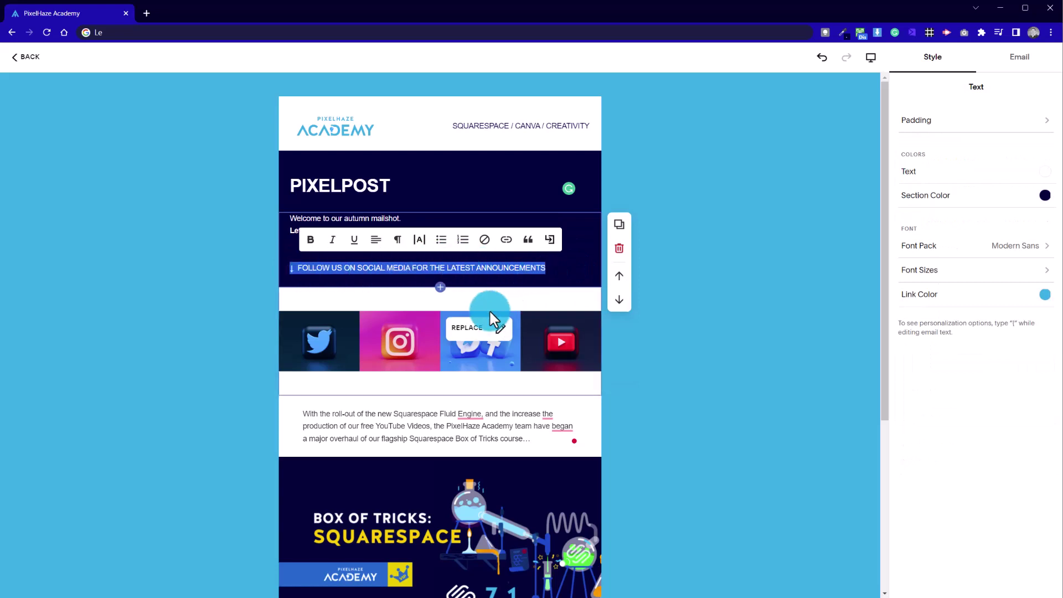
{"action": "left_click", "coordinate": [692, 361]}
{"action": "left_click", "coordinate": [556, 392]}
{"action": "mouse_move", "coordinate": [522, 316]}
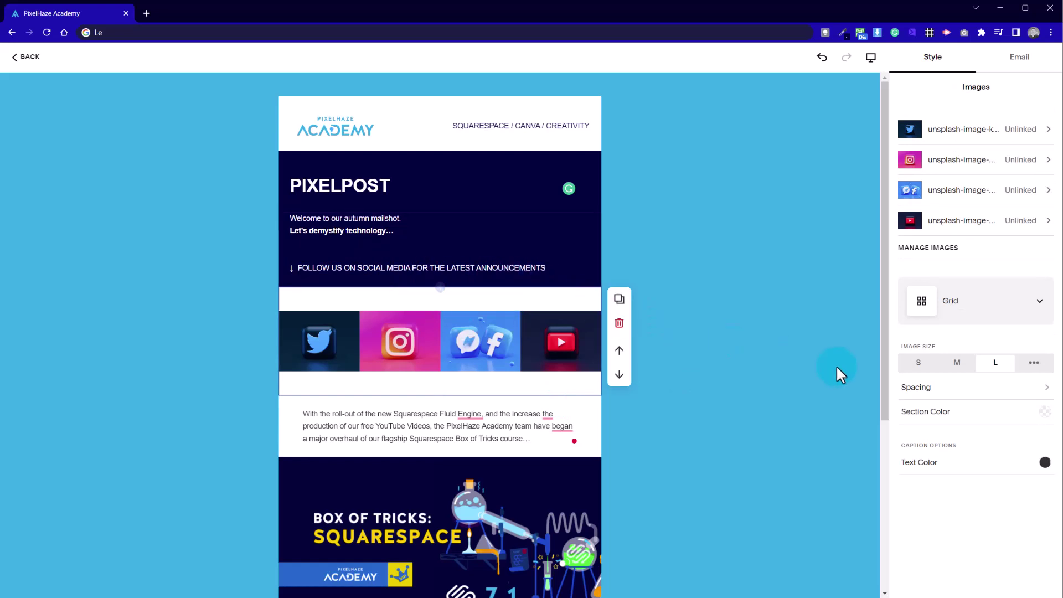
Step: Give the social icon row custom Padding Between Sections of 0 px top and bottom
{"action": "left_click", "coordinate": [955, 394]}
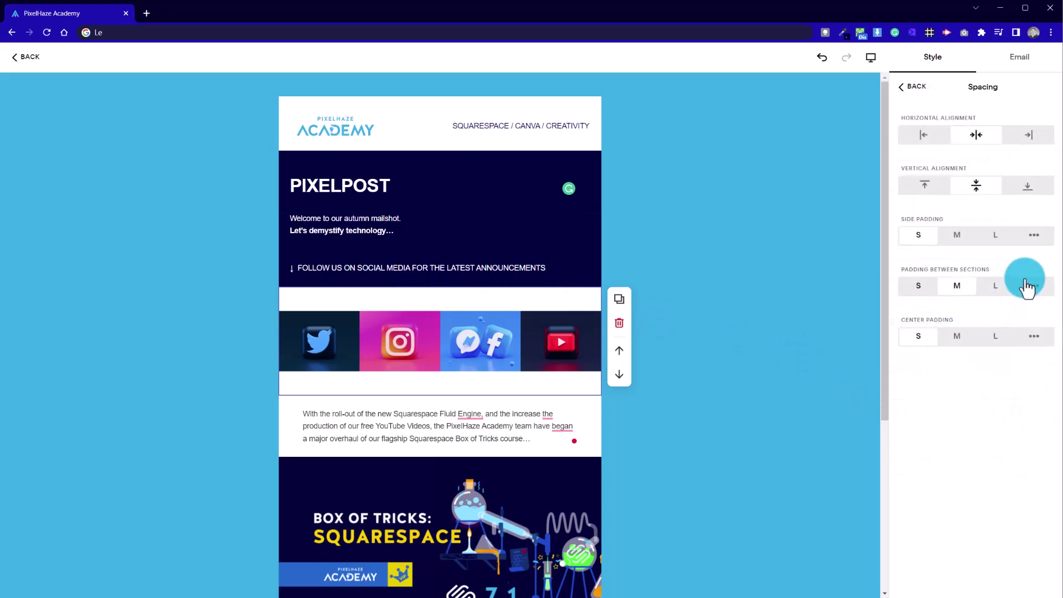
{"action": "left_click", "coordinate": [1031, 286]}
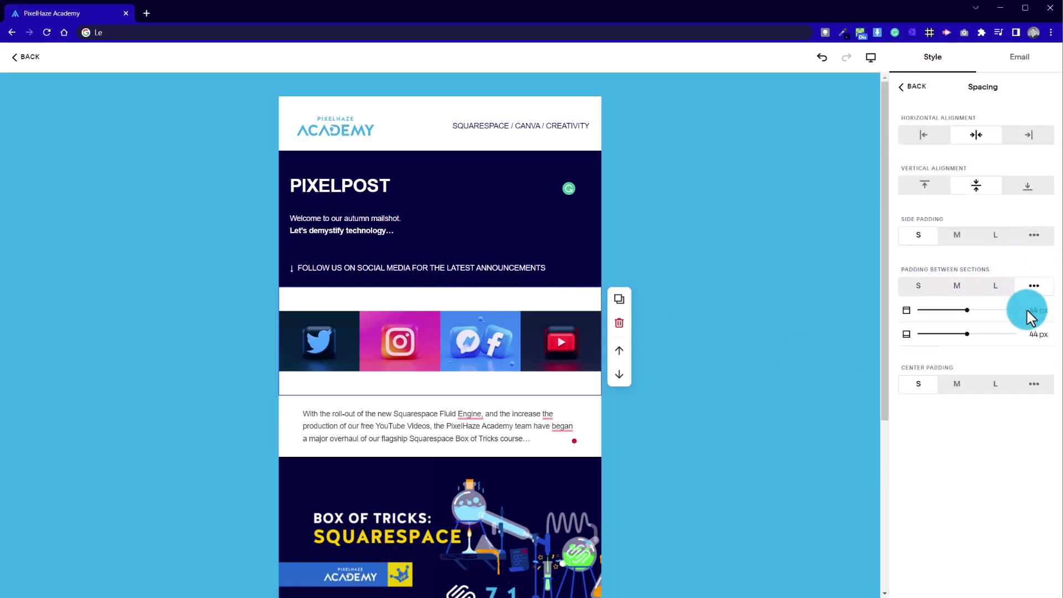
{"action": "left_click", "coordinate": [919, 286]}
{"action": "left_click", "coordinate": [915, 338]}
{"action": "left_click", "coordinate": [1033, 286]}
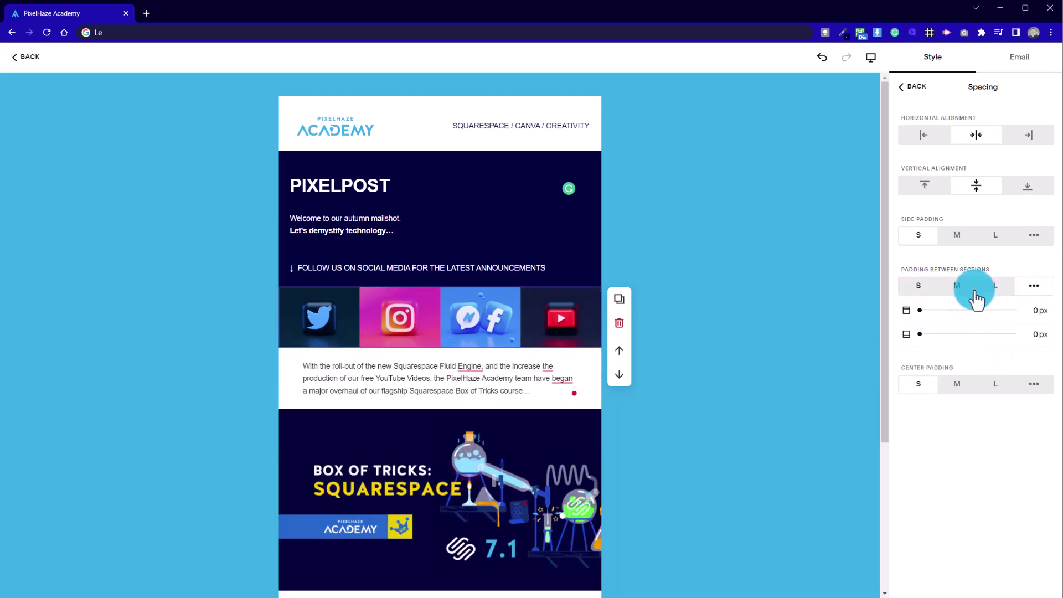
{"action": "mouse_move", "coordinate": [920, 310]}
{"action": "left_mouse_down"}
{"action": "mouse_move", "coordinate": [949, 310]}
{"action": "mouse_move", "coordinate": [902, 310]}
{"action": "left_mouse_up"}
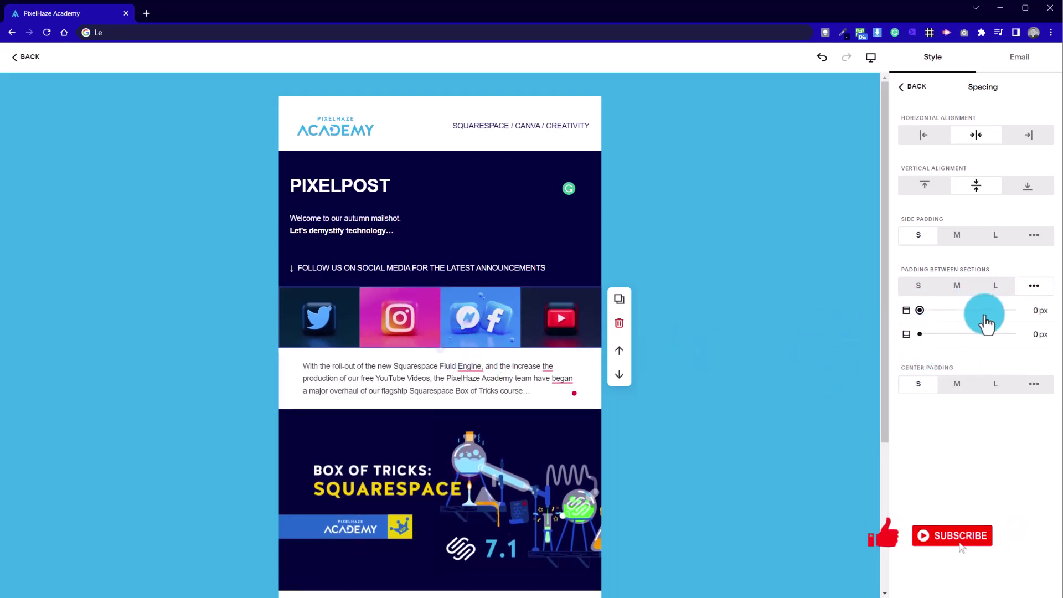
{"action": "mouse_move", "coordinate": [920, 334]}
{"action": "left_mouse_down"}
{"action": "mouse_move", "coordinate": [992, 335]}
{"action": "mouse_move", "coordinate": [911, 333]}
{"action": "left_mouse_up"}
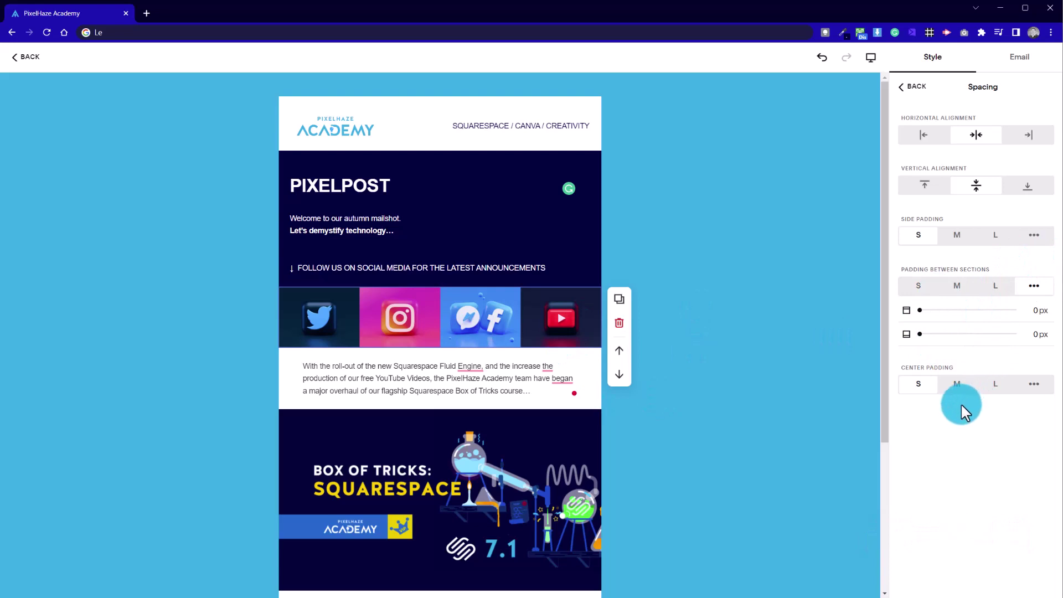
{"action": "left_click", "coordinate": [228, 307]}
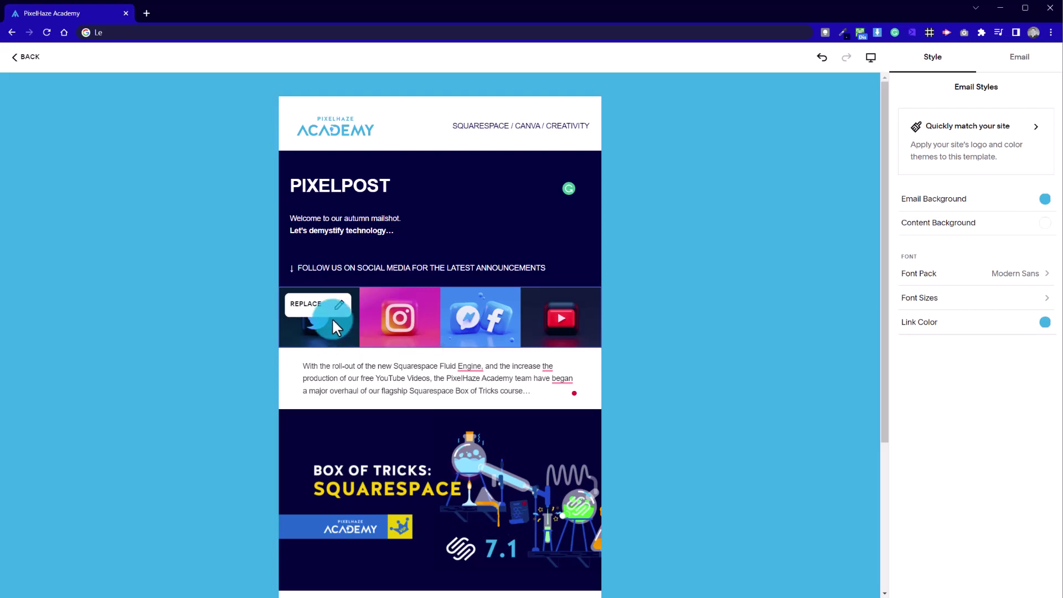
Step: Set the social icons' Image Size to S, then to a custom 25%
{"action": "left_click", "coordinate": [522, 339]}
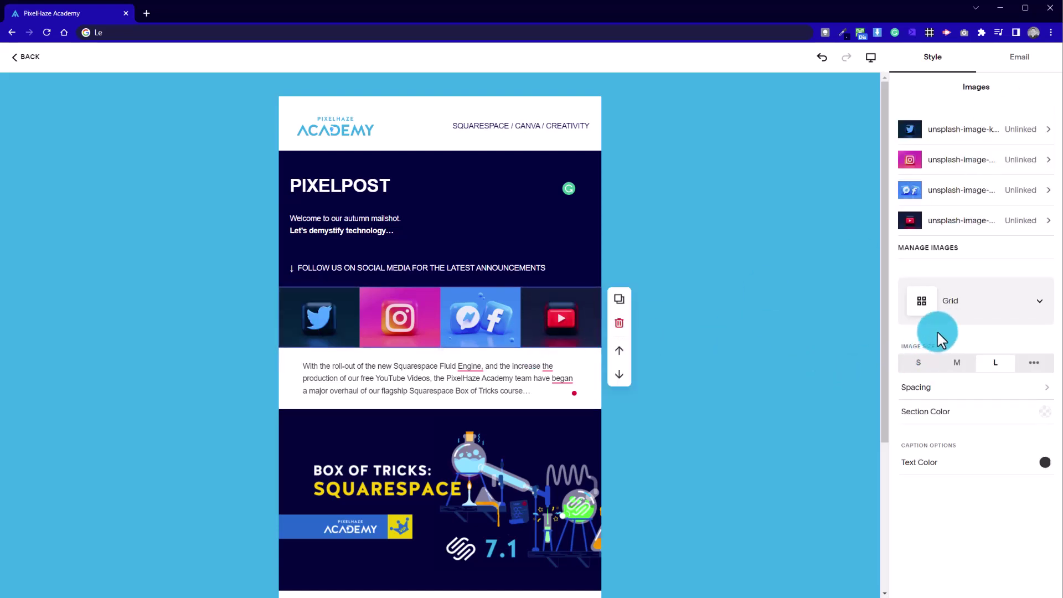
{"action": "left_click", "coordinate": [979, 389]}
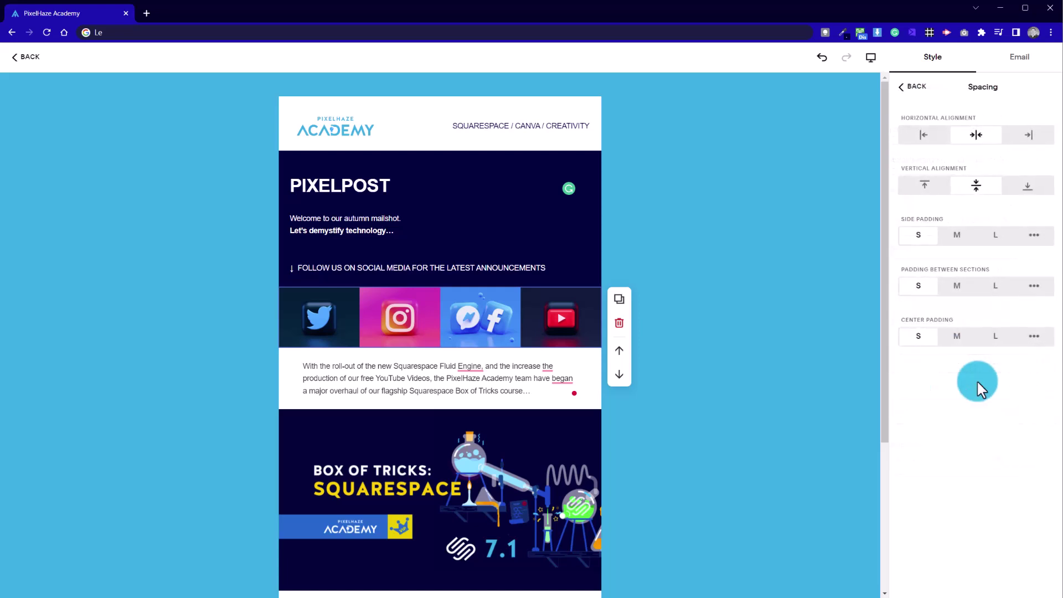
{"action": "left_click", "coordinate": [921, 87]}
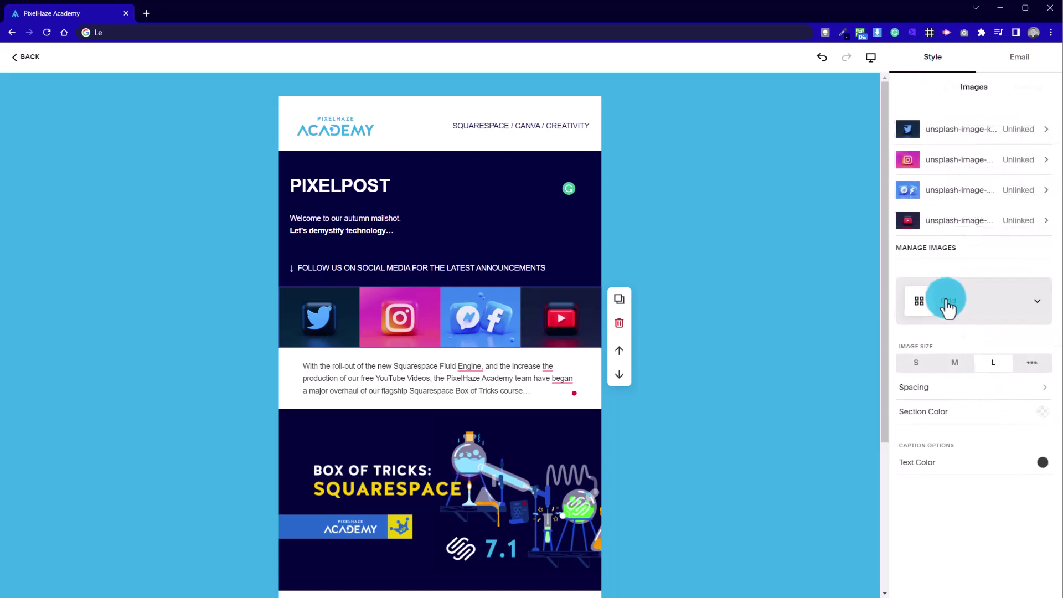
{"action": "left_click", "coordinate": [917, 363]}
{"action": "left_click", "coordinate": [1032, 363]}
{"action": "left_click_drag", "start_coordinate": [911, 396], "coordinate": [862, 384]}
{"action": "double_click", "coordinate": [1037, 387]}
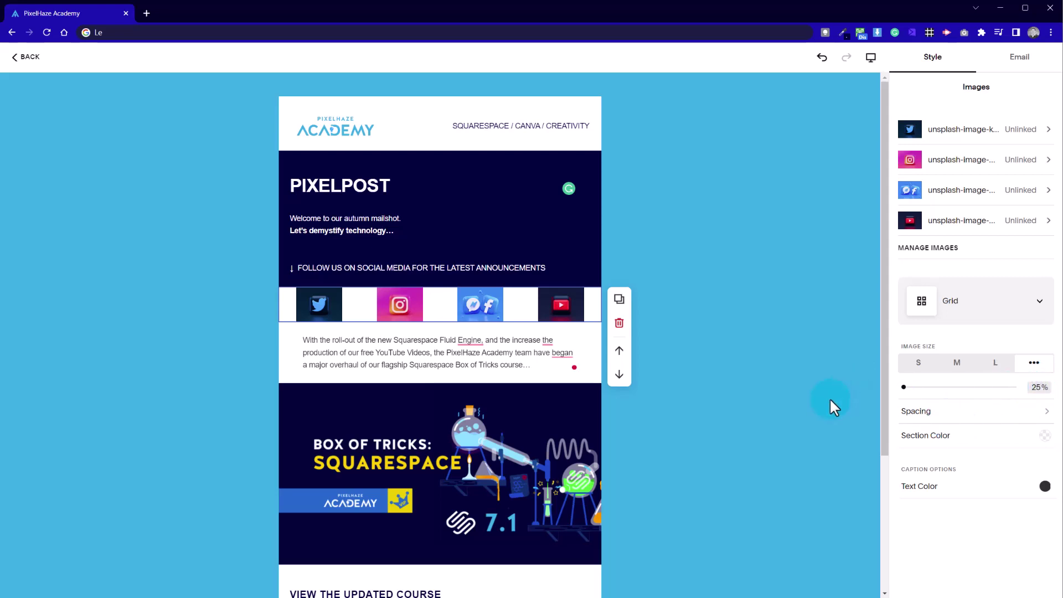
{"action": "mouse_move", "coordinate": [320, 313]}
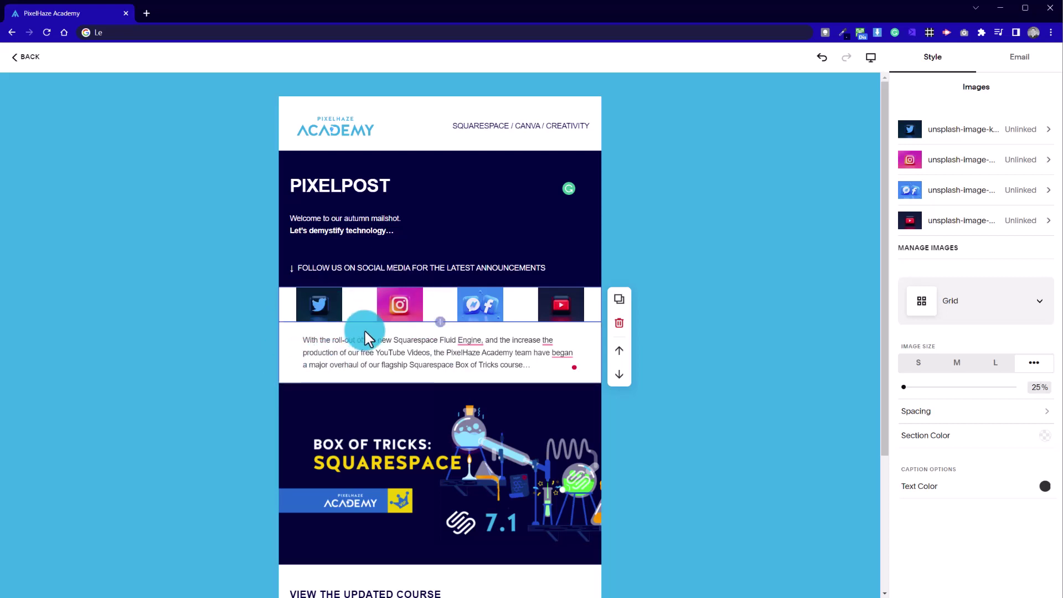
{"action": "mouse_move", "coordinate": [398, 308]}
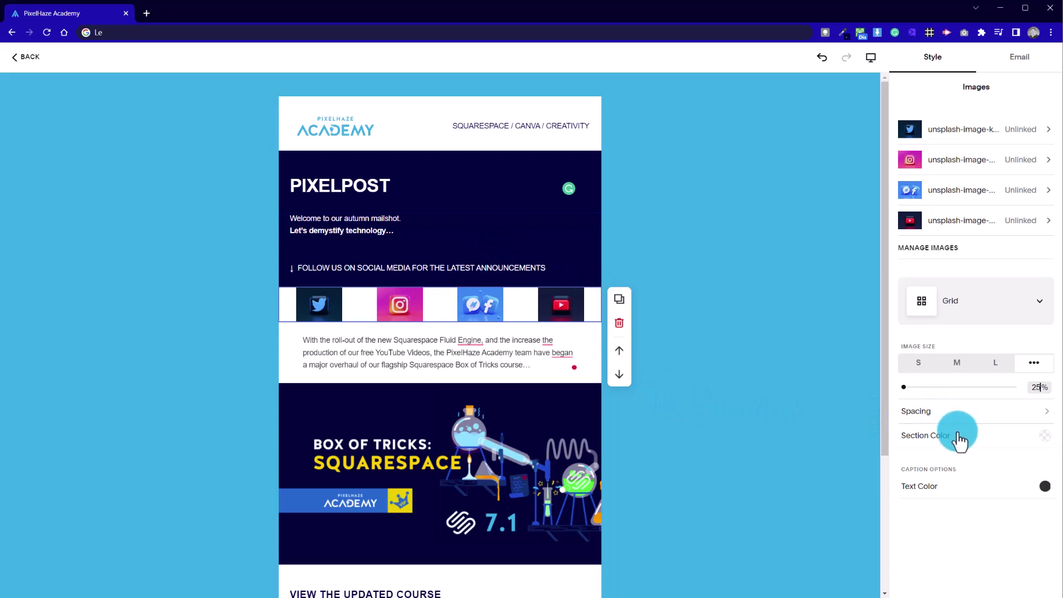
Step: Try left Horizontal Alignment for the icon row, then return it to centred
{"action": "left_click", "coordinate": [959, 411]}
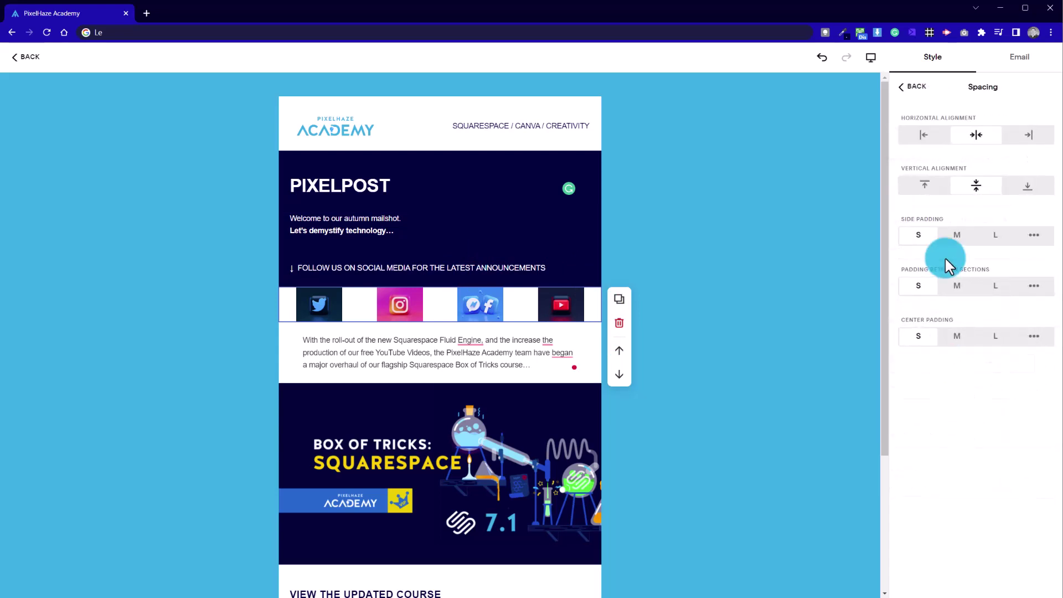
{"action": "left_click", "coordinate": [924, 138]}
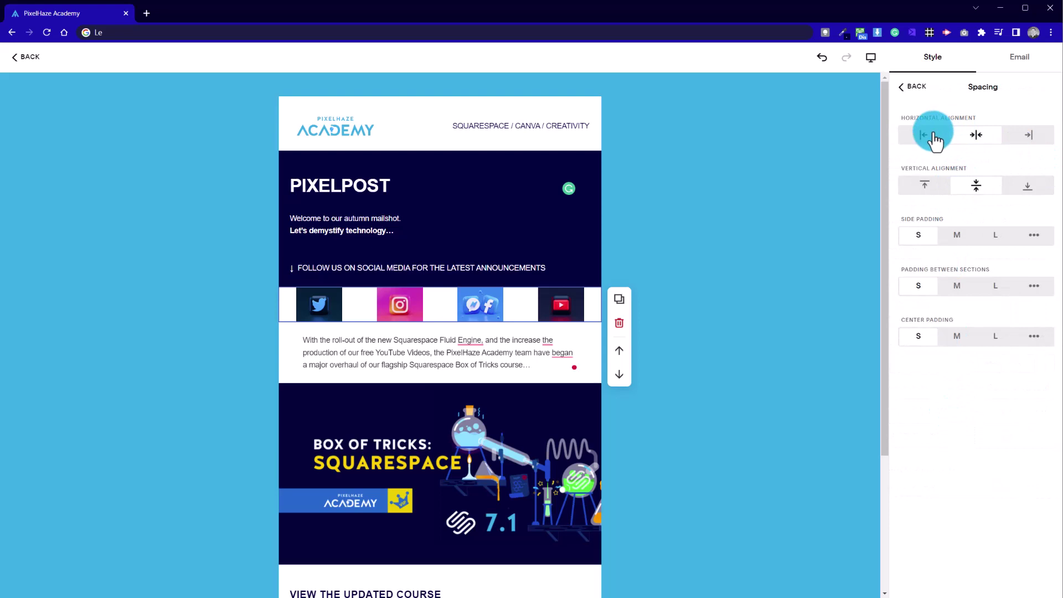
{"action": "left_click", "coordinate": [973, 138]}
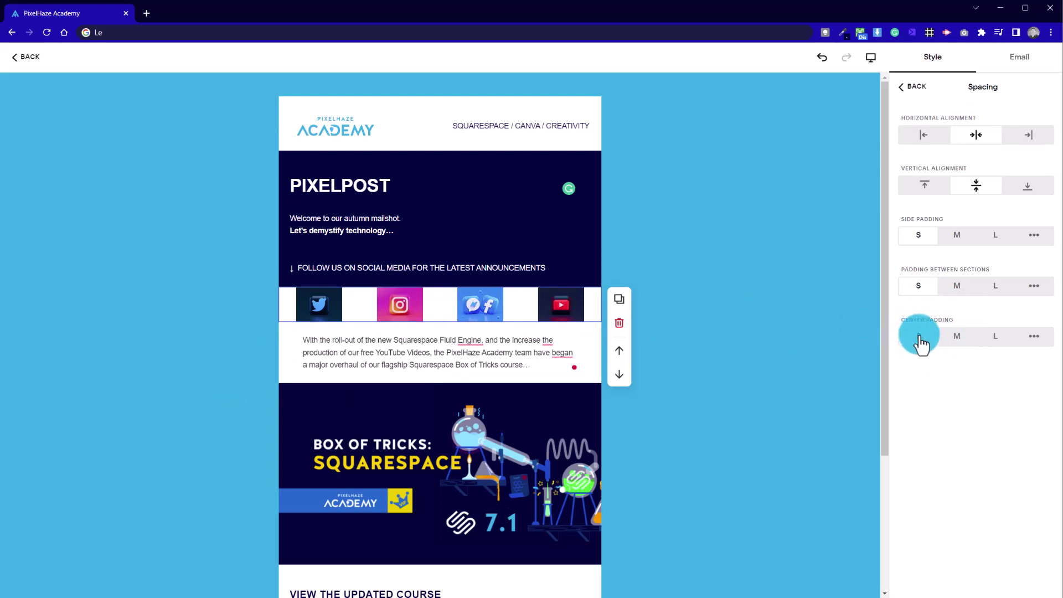
Step: Check the 0 px section padding and try Center Padding M before going back to S
{"action": "left_click", "coordinate": [1035, 286]}
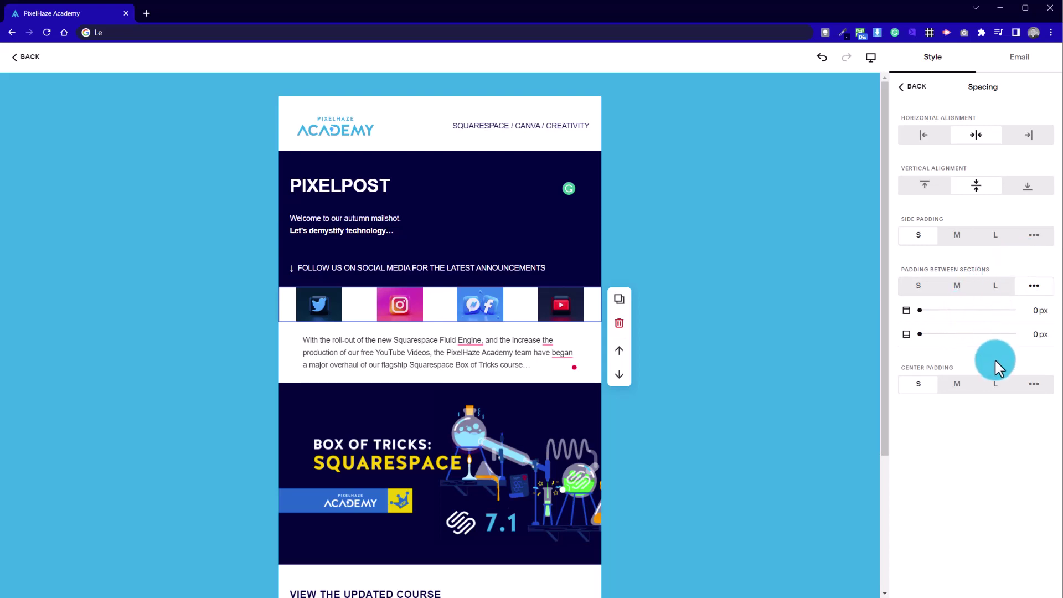
{"action": "left_click", "coordinate": [1034, 386]}
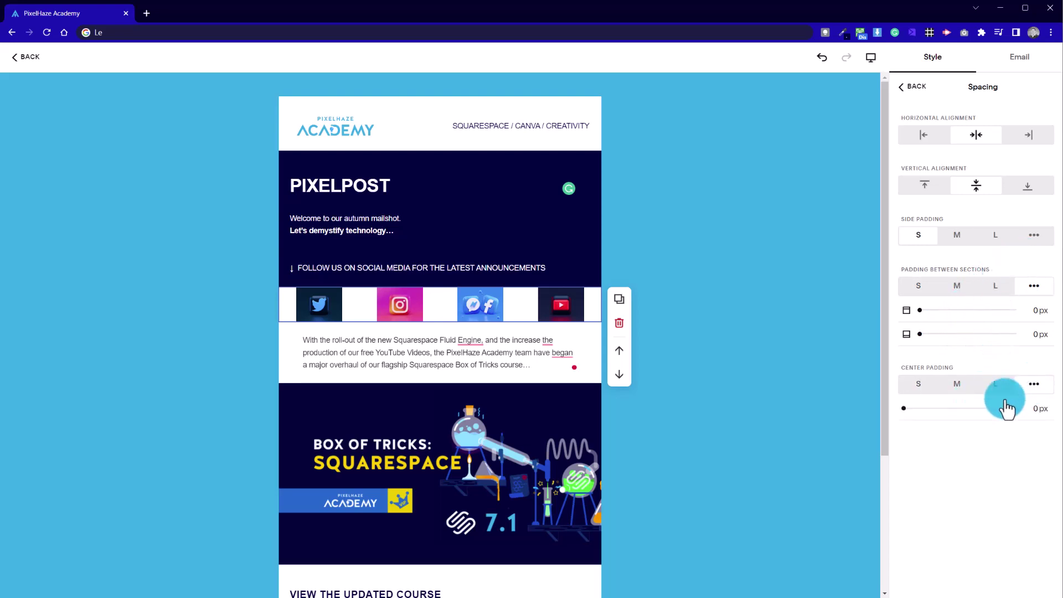
{"action": "left_click", "coordinate": [954, 395]}
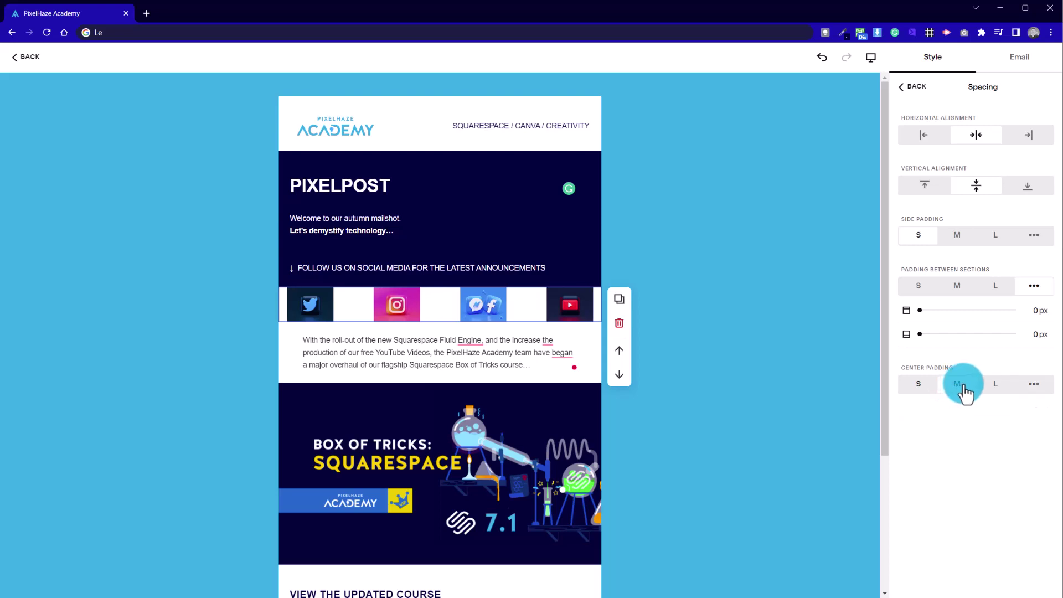
{"action": "left_click", "coordinate": [929, 395]}
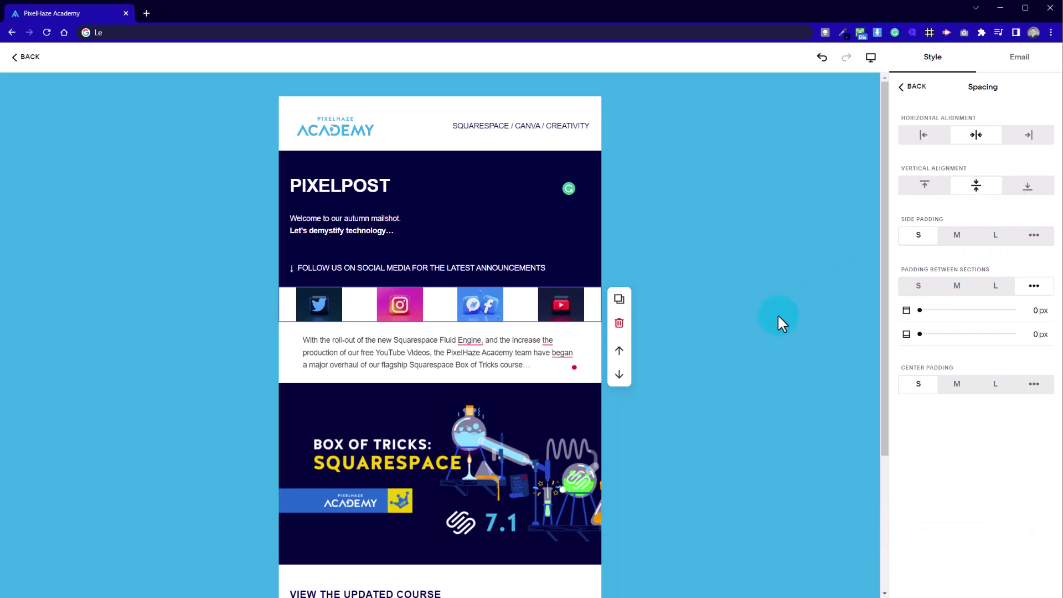
{"action": "mouse_move", "coordinate": [340, 317]}
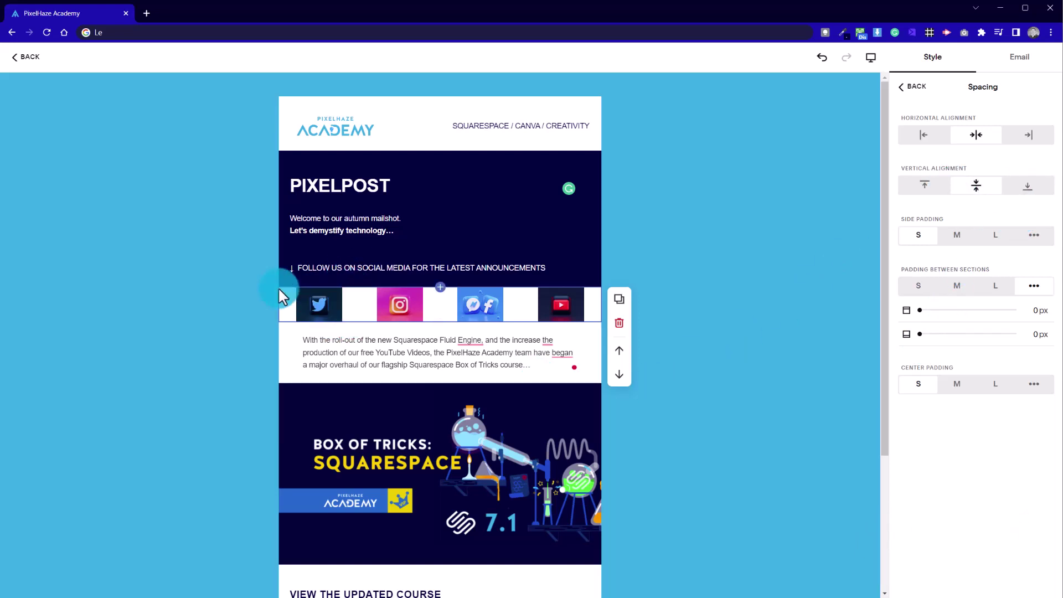
{"action": "mouse_move", "coordinate": [505, 300]}
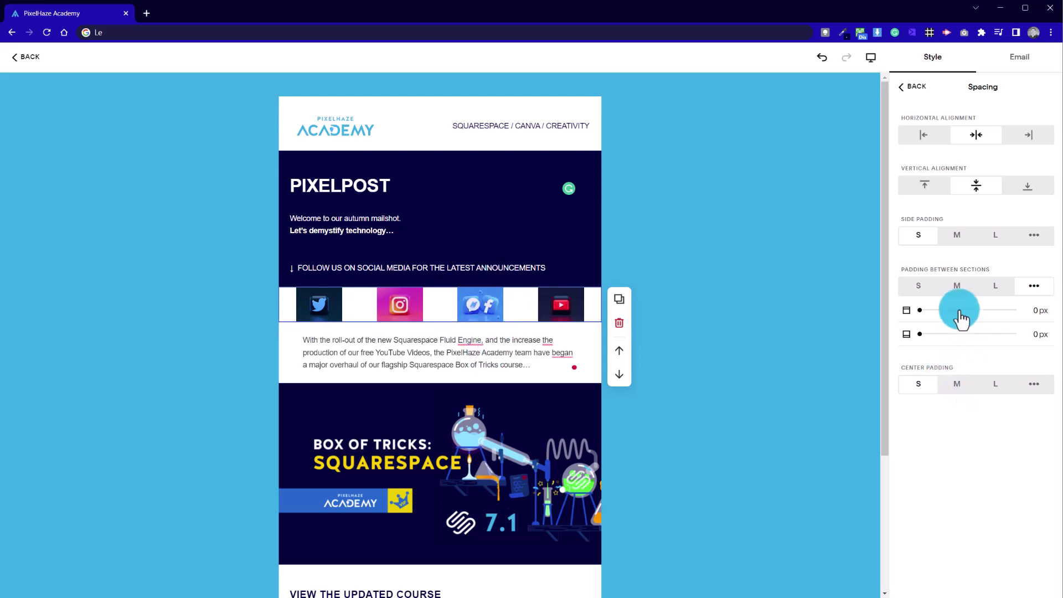
Step: Switch the social icon images back to Image Size L so they fill the row
{"action": "left_click", "coordinate": [917, 88]}
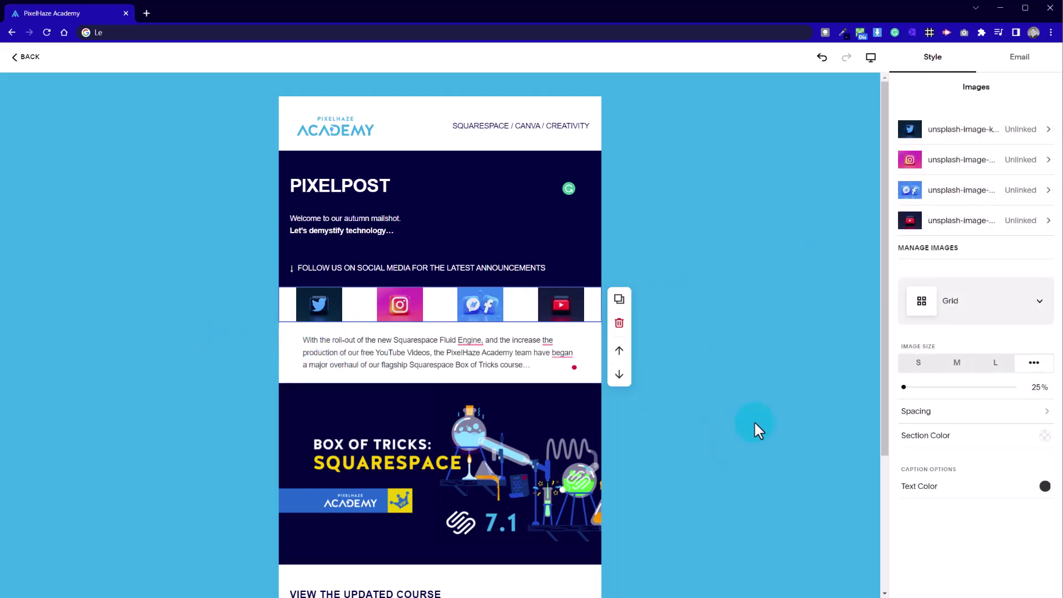
{"action": "left_click", "coordinate": [985, 367]}
{"action": "left_click", "coordinate": [706, 396]}
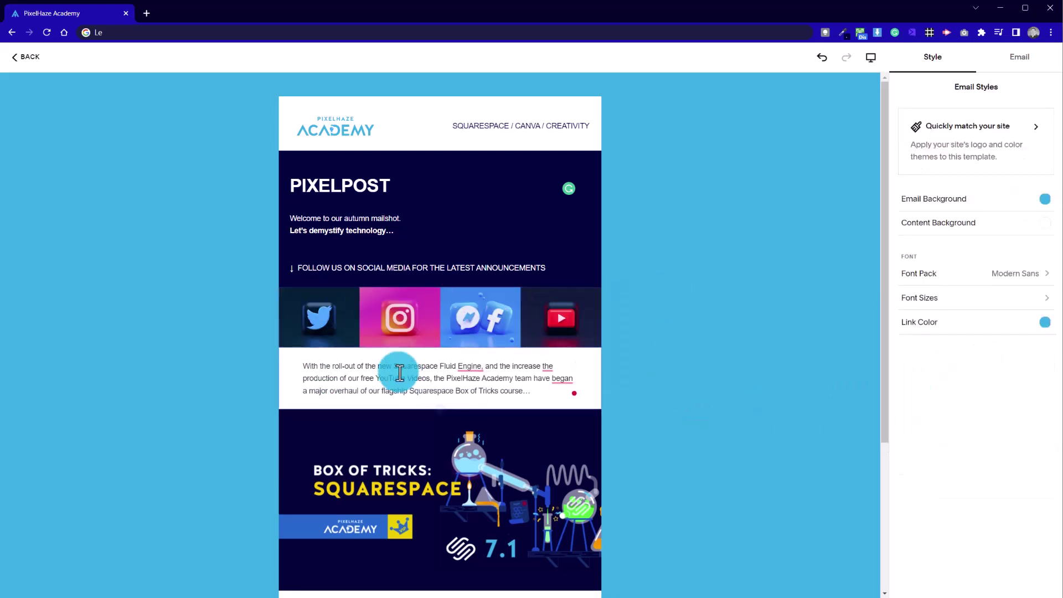